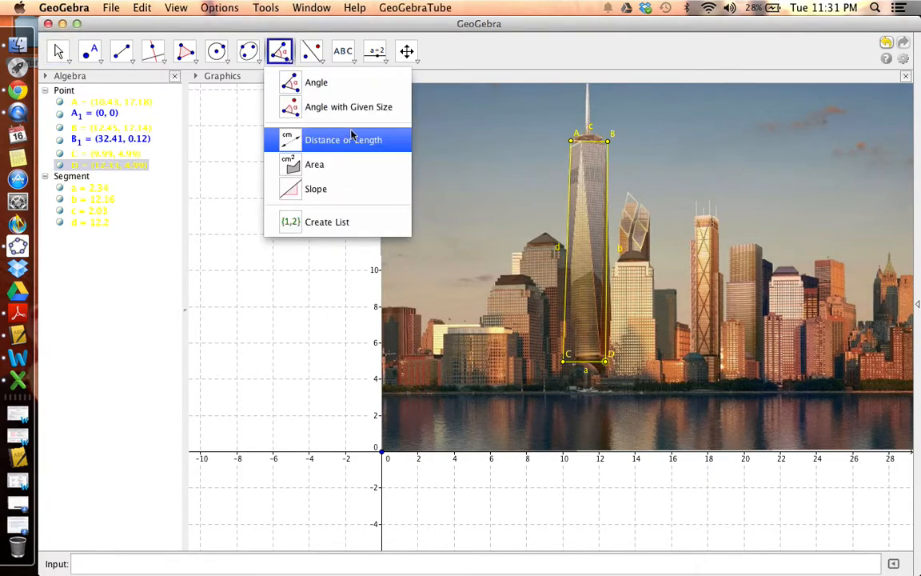
Step: Add the angle through points C, A and B at vertex A and move its label outside the tower's left edge
left_click(331, 83)
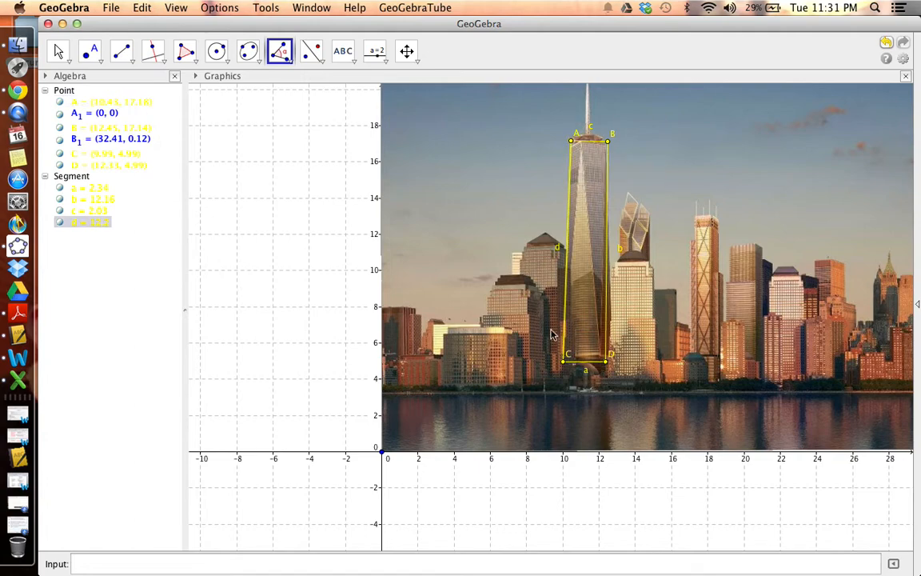
left_click(562, 365)
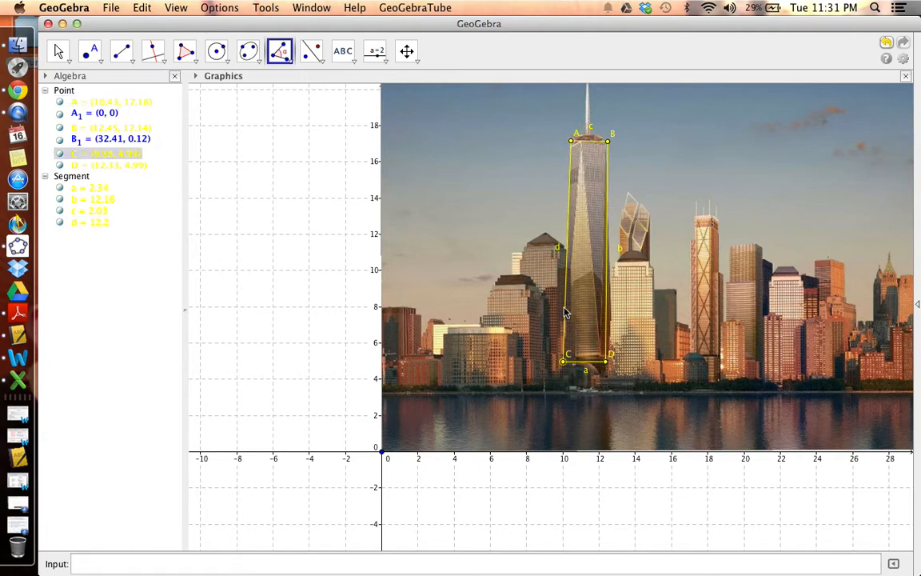
left_click(571, 145)
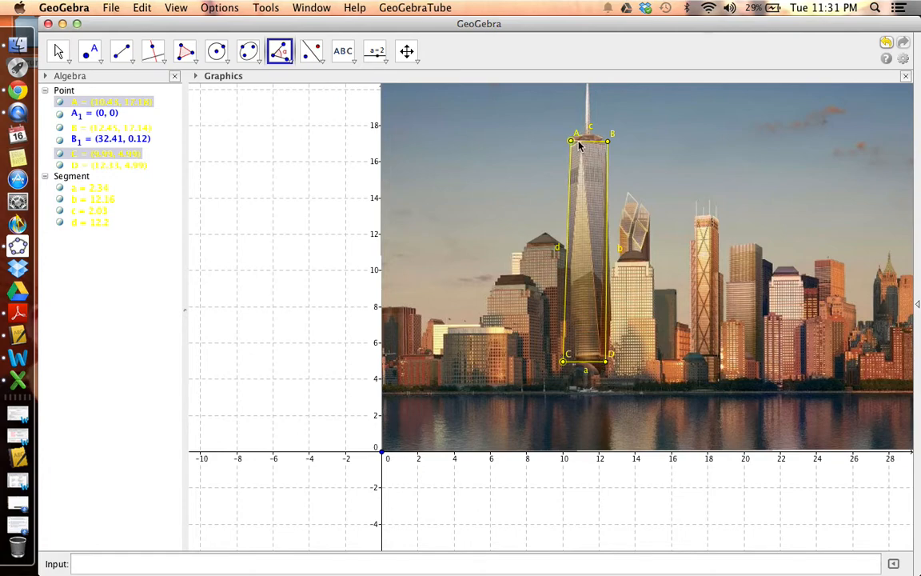
left_click(609, 143)
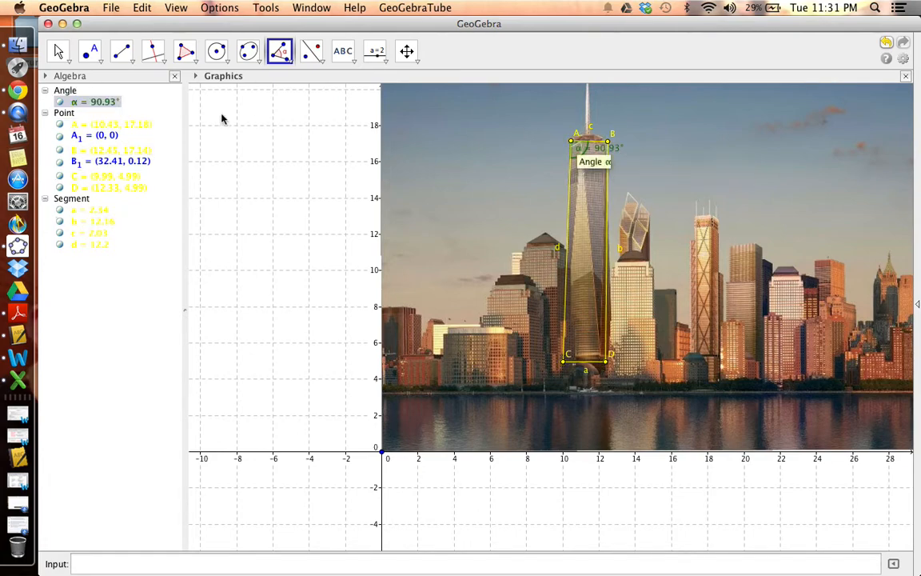
left_click(60, 50)
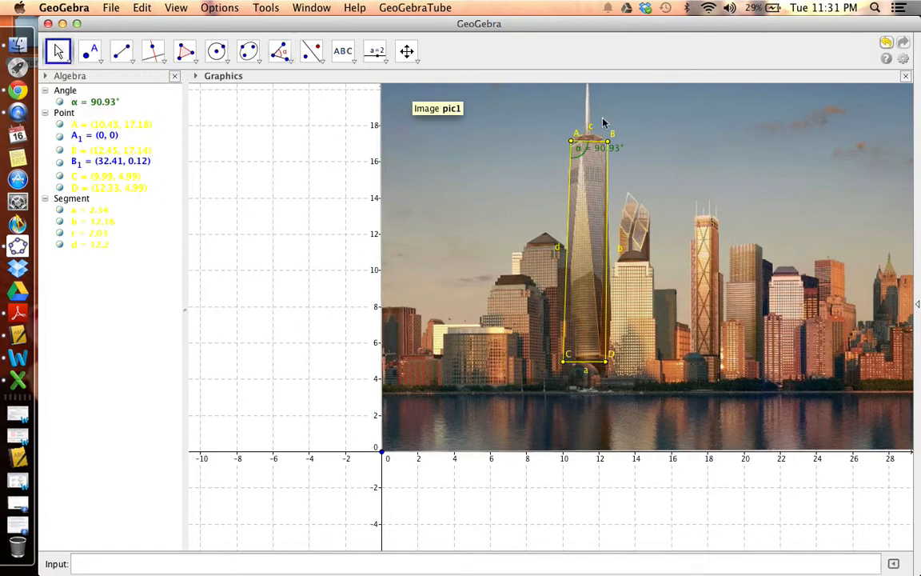
left_click_drag(616, 154, 565, 154)
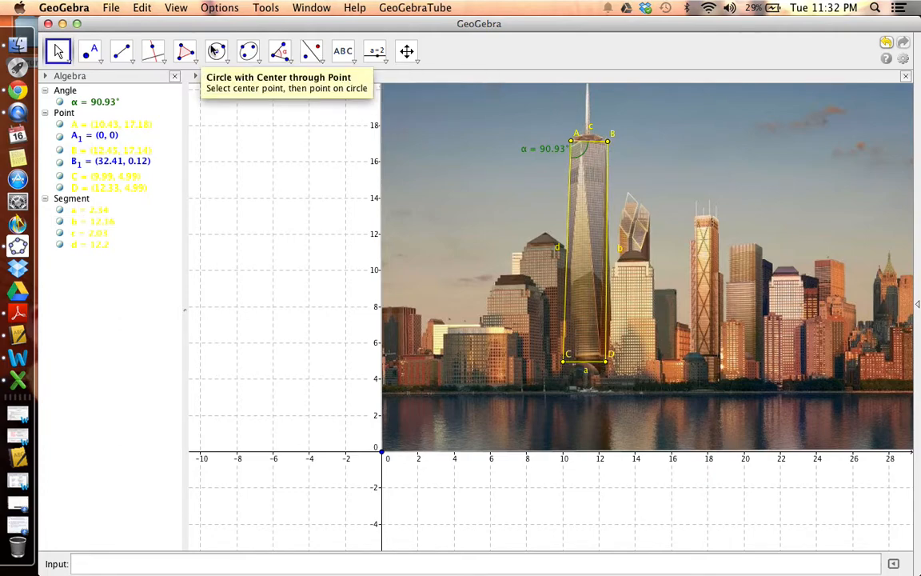
Step: Add the interior angle at vertex B using points A, B and D
left_click(278, 52)
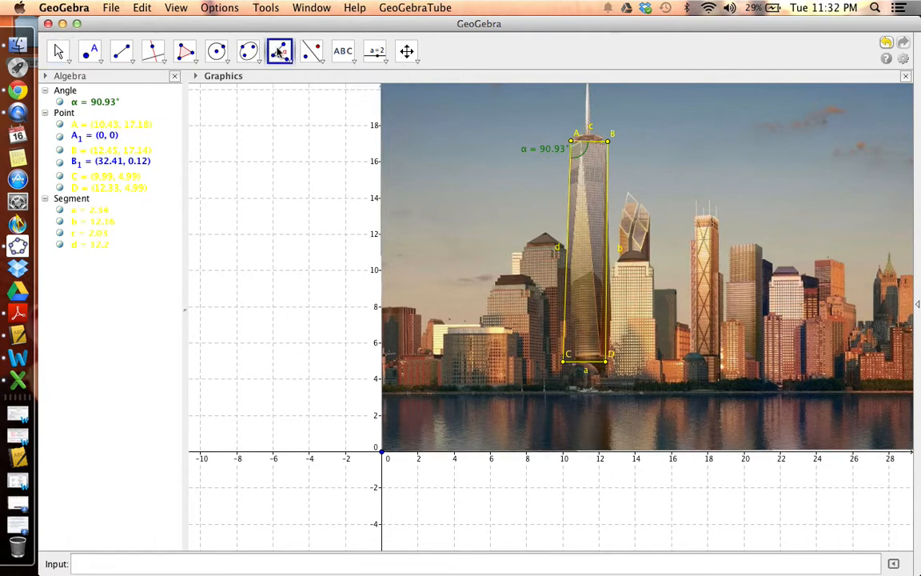
left_click(278, 51)
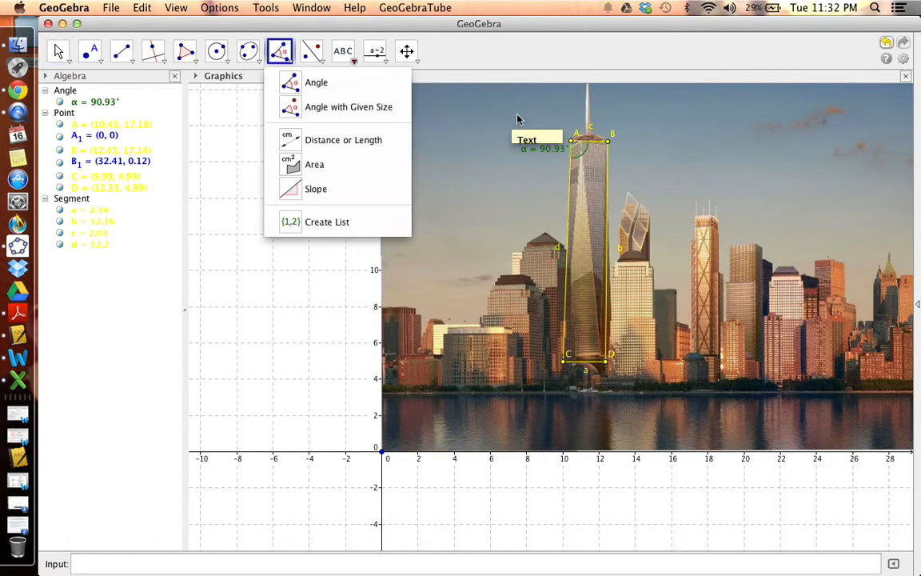
left_click(370, 86)
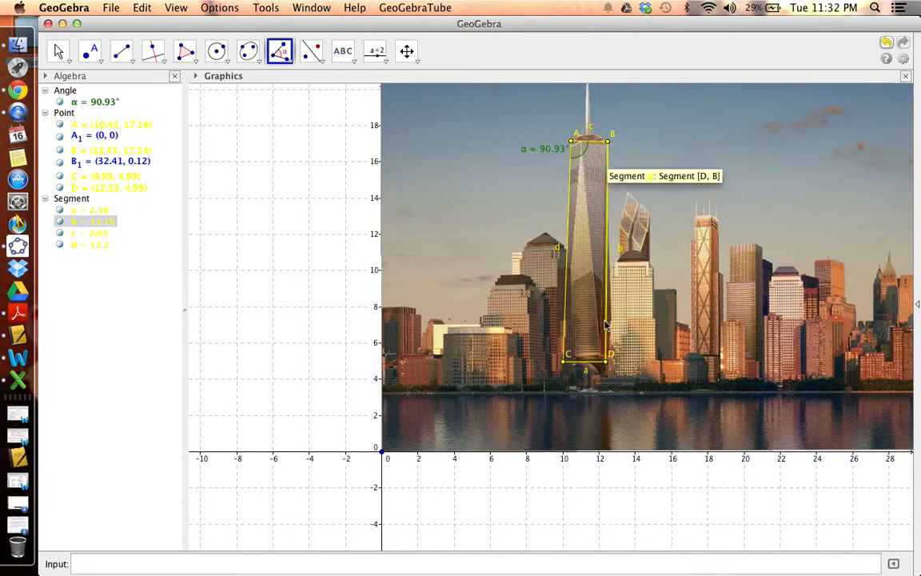
left_click(570, 141)
left_click(608, 142)
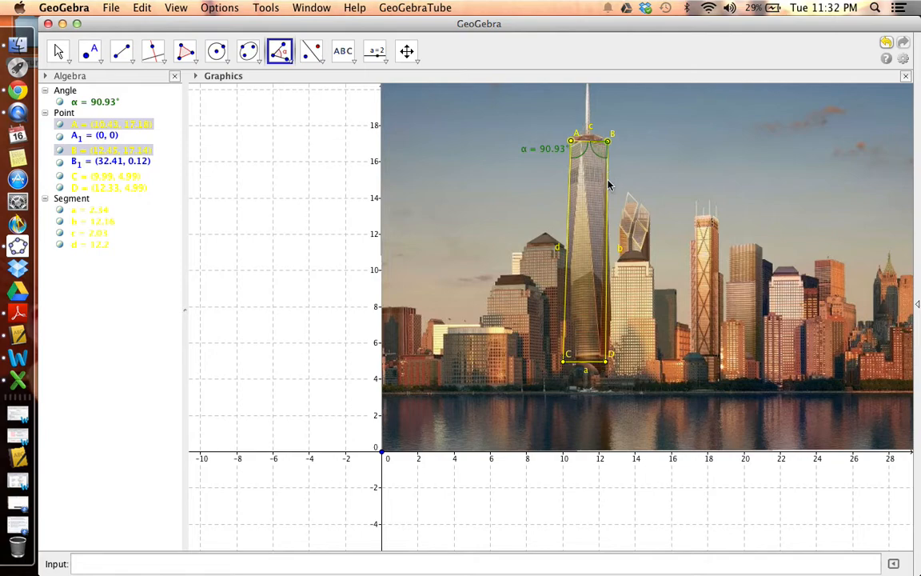
left_click(607, 360)
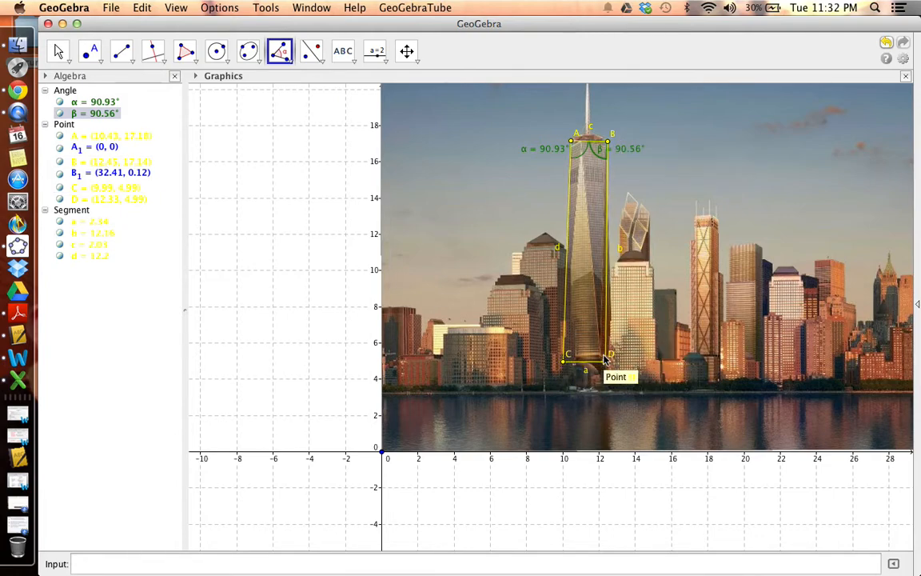
Step: Add the interior angle at vertex D using points B, D and C, and move its label slightly upward, above point D
left_click(563, 363)
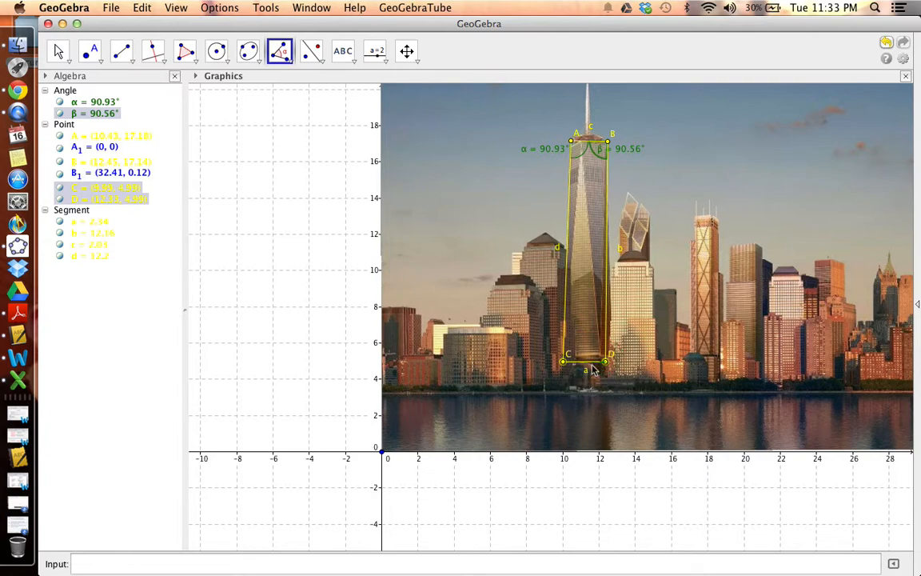
left_click(564, 364)
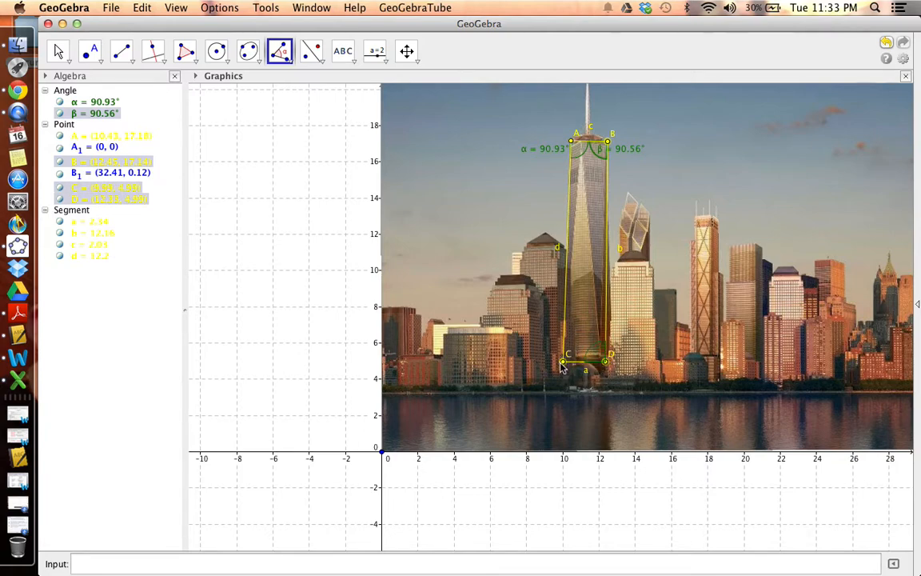
left_click(563, 364)
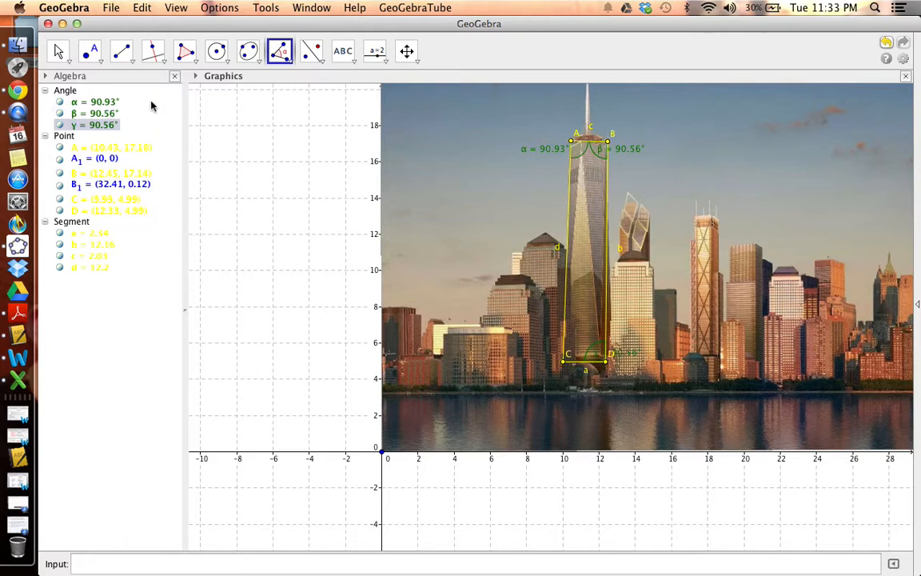
left_click(60, 51)
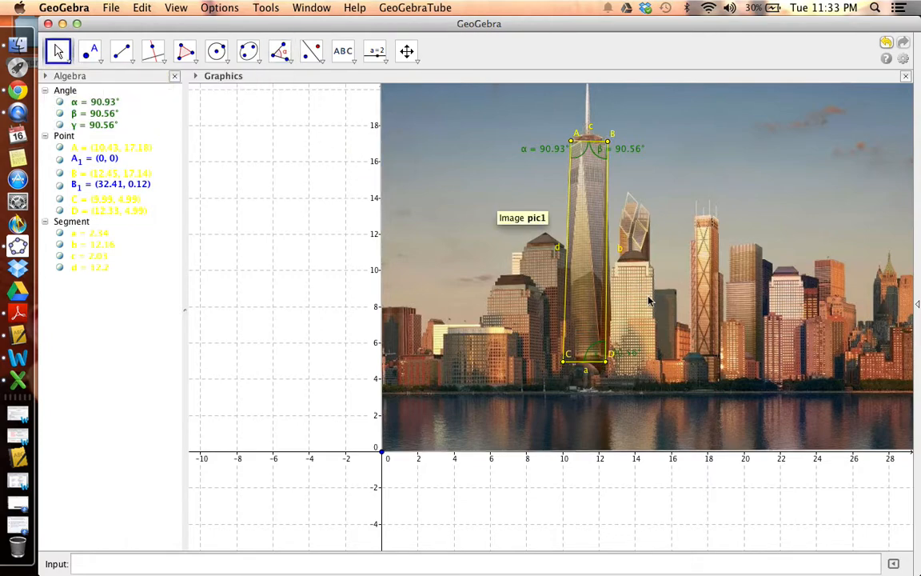
left_click_drag(626, 356, 628, 330)
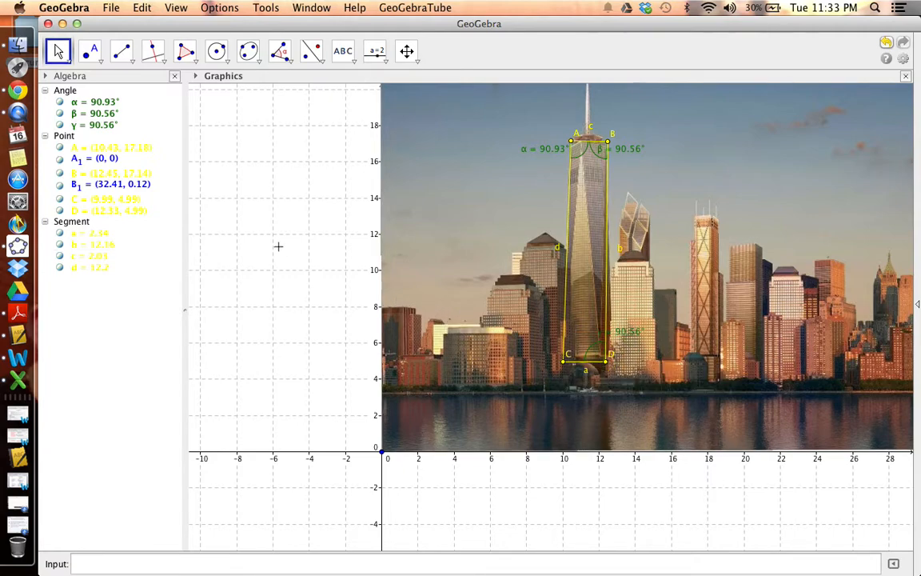
Step: Add the interior angle at vertex C using points D, C and A
left_click(280, 51)
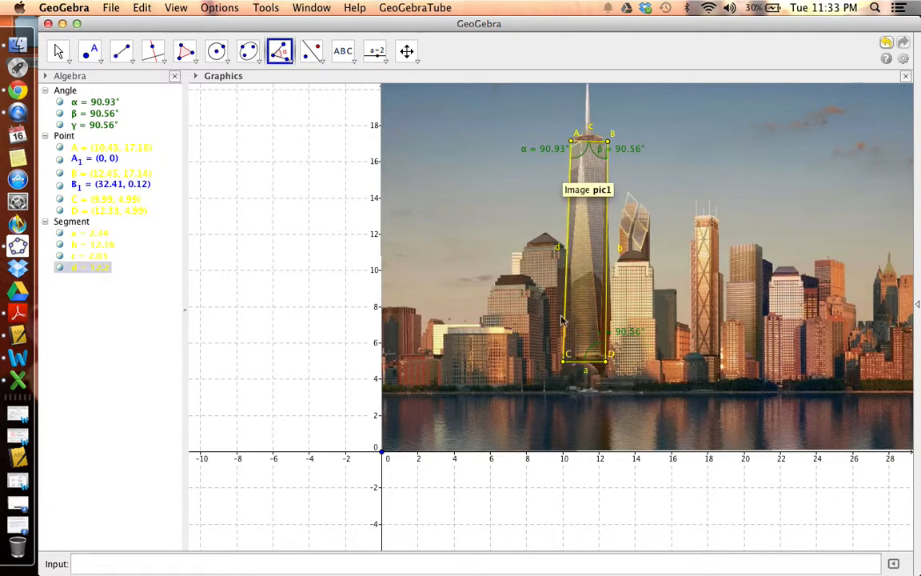
left_click(606, 365)
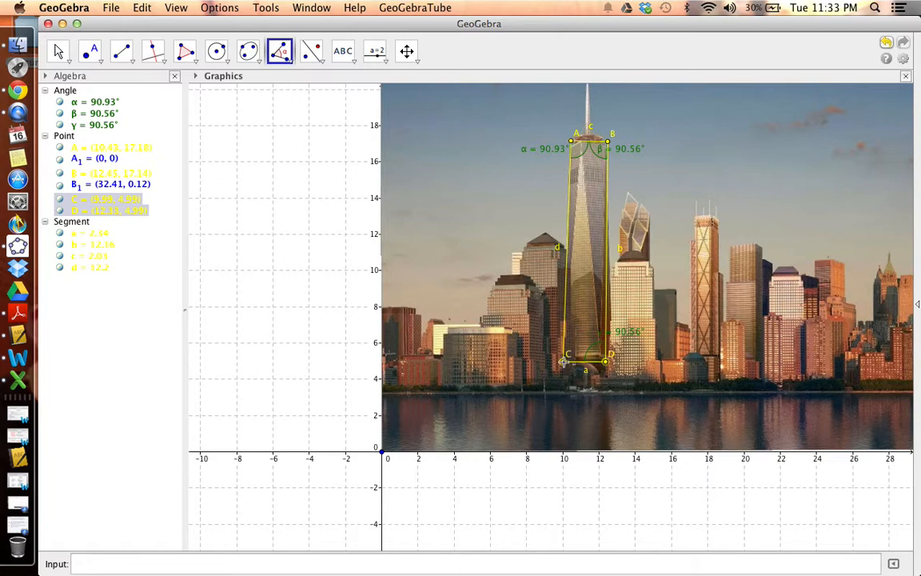
left_click(571, 142)
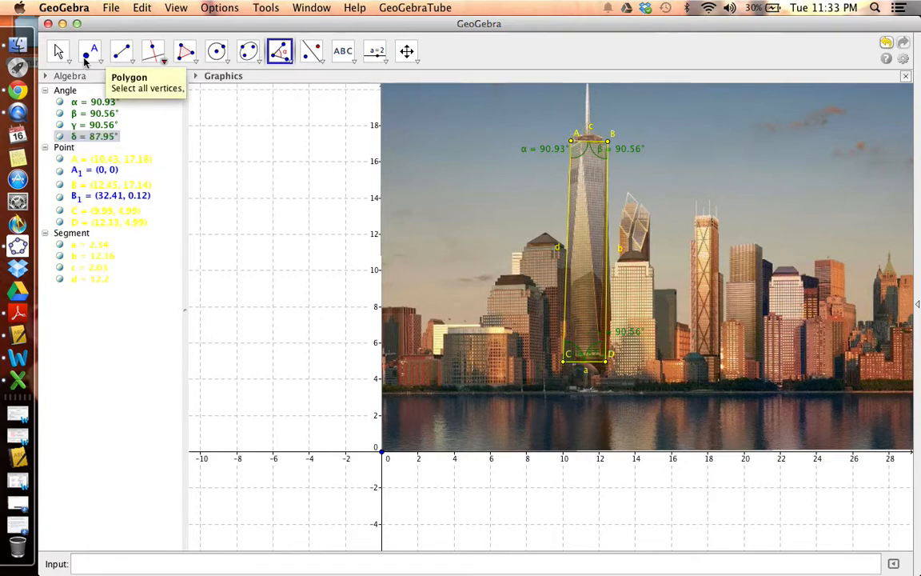
Step: Color the angle at vertex C yellow (255, 255, 0) and place its label outside the tower's left edge
left_click(58, 50)
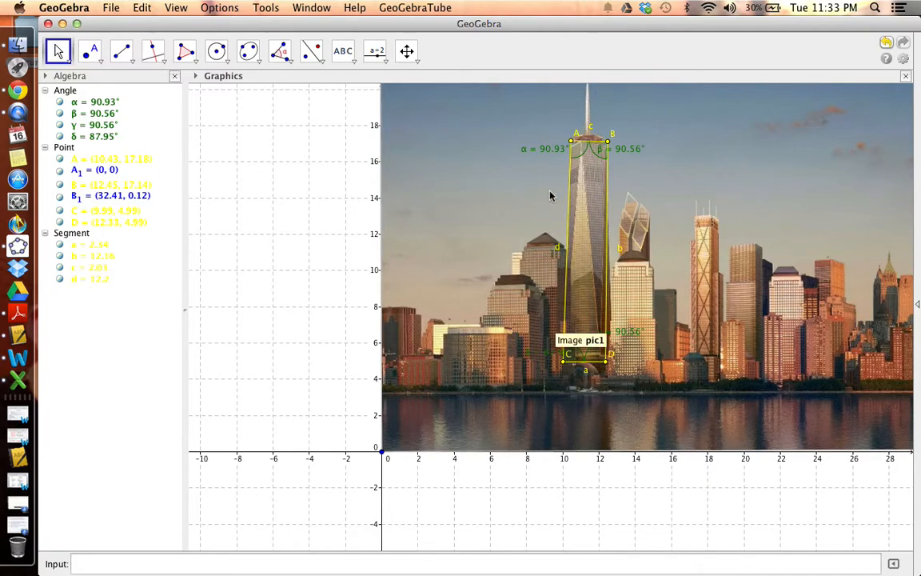
double_click(544, 356)
left_click(384, 319)
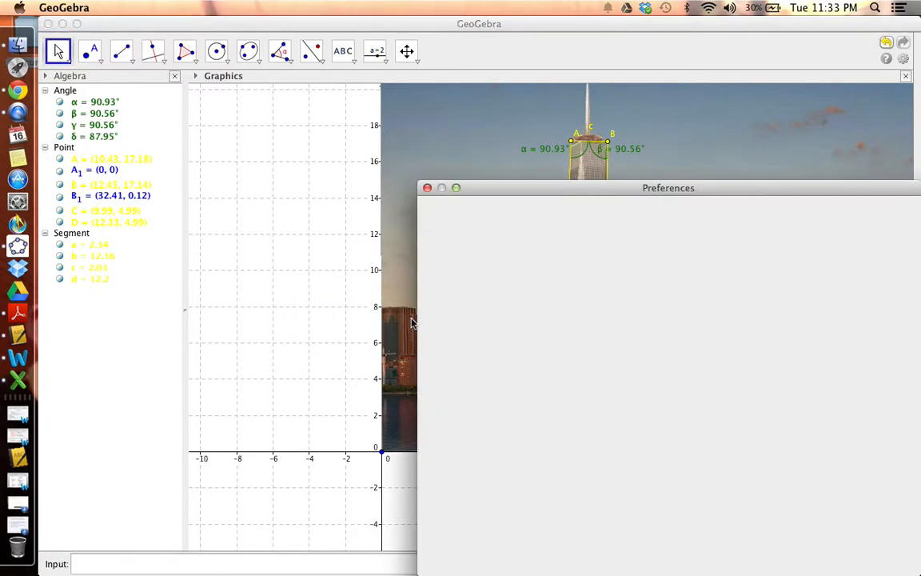
left_click(553, 294)
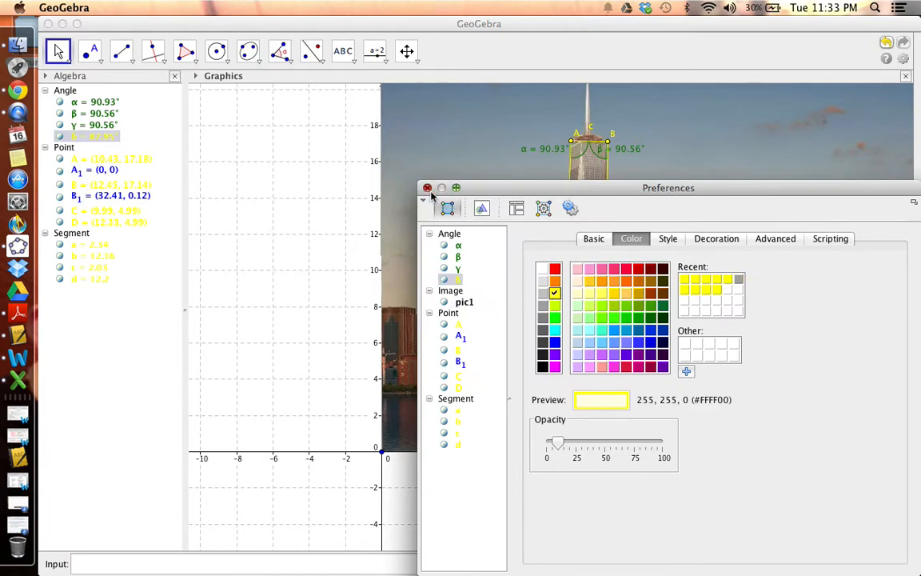
left_click(427, 188)
left_click_drag(541, 359, 528, 357)
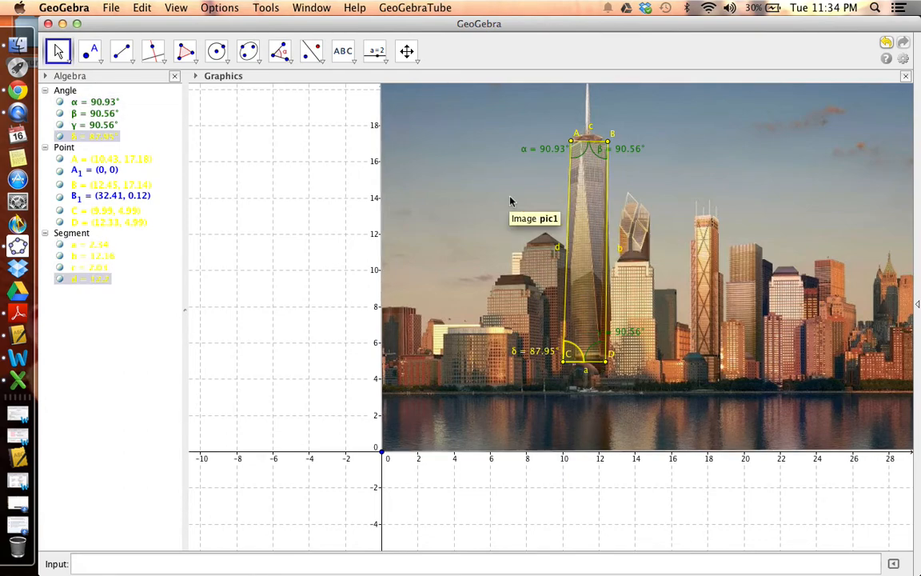
Step: Add a distance measurement from point C to point A and move its label outside the tower's left edge
left_click(292, 68)
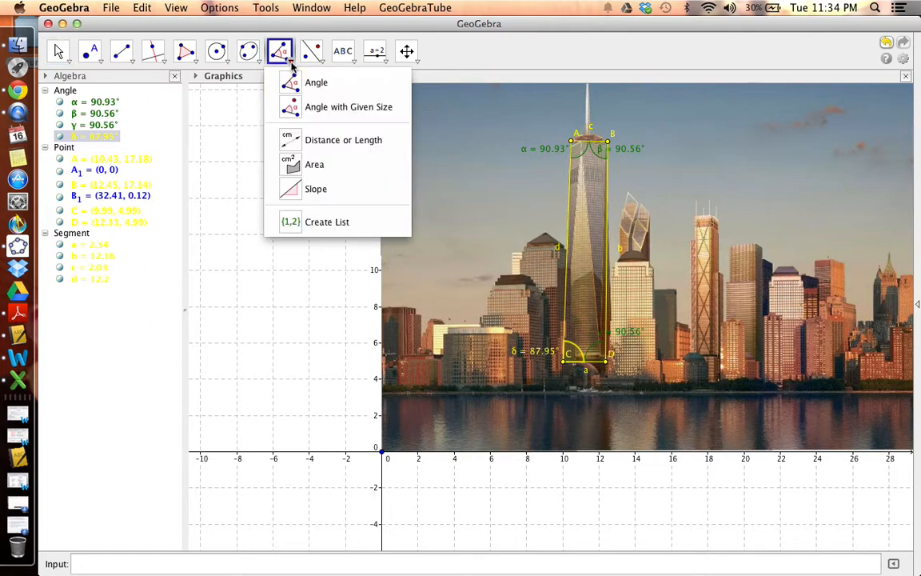
left_click(329, 143)
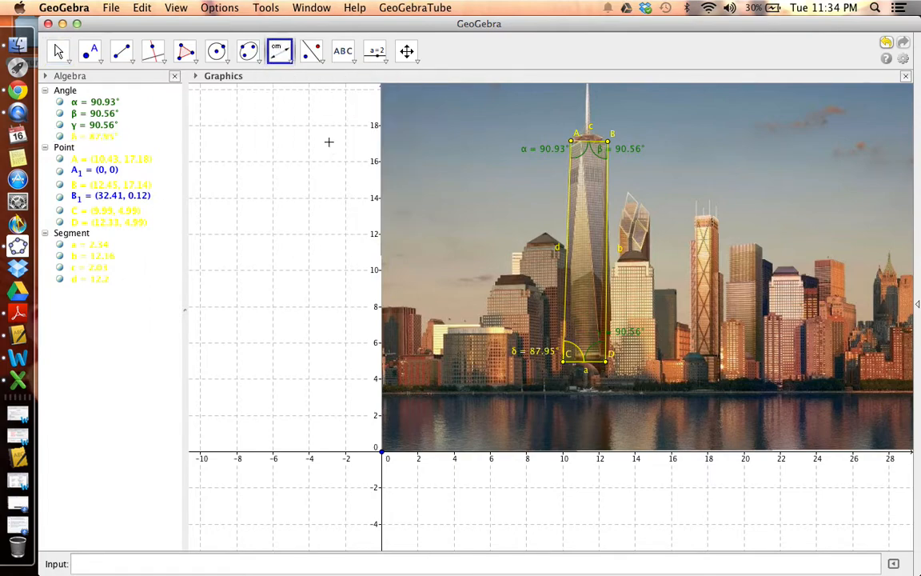
left_click(563, 361)
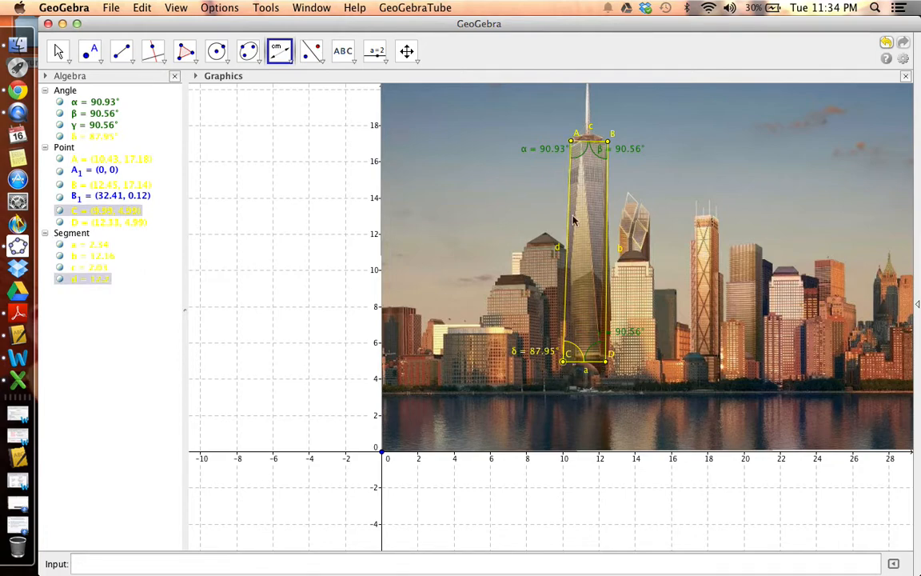
left_click(573, 142)
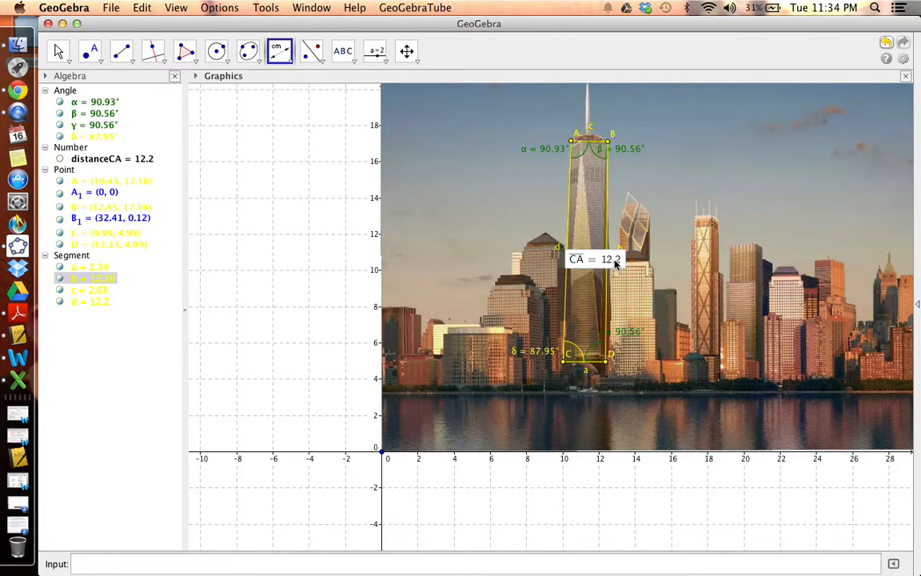
left_click(57, 52)
left_click_drag(598, 259, 518, 266)
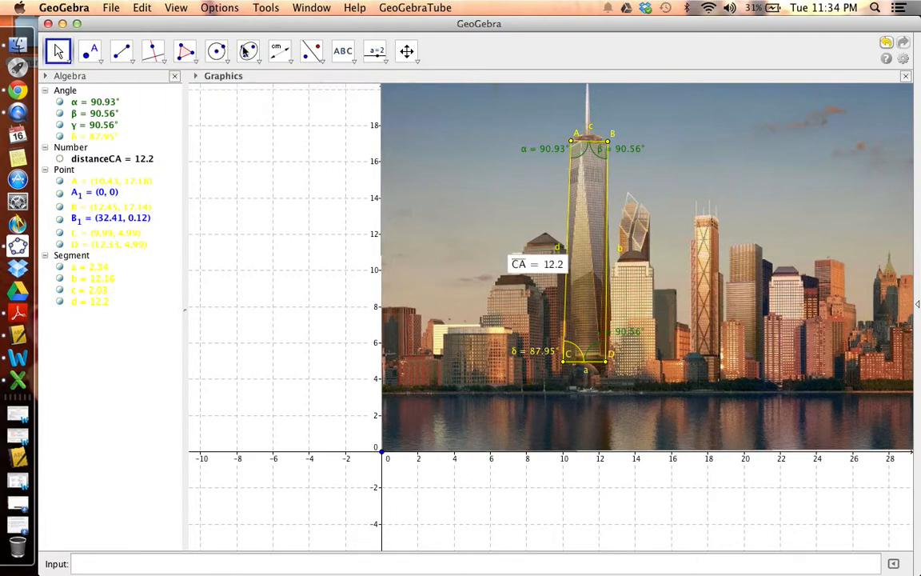
Step: Add a distance measurement from point B to point D along the tower's right edge
left_click(279, 52)
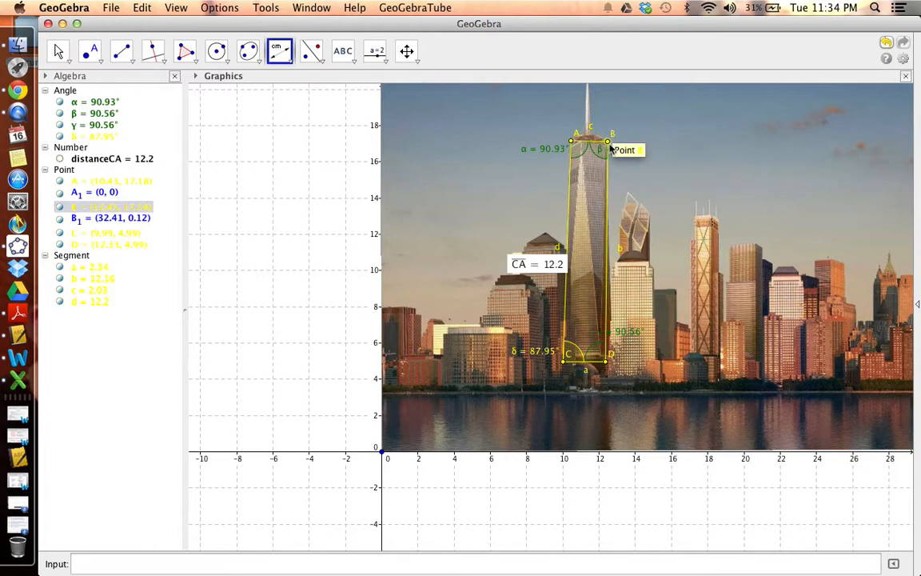
left_click(611, 354)
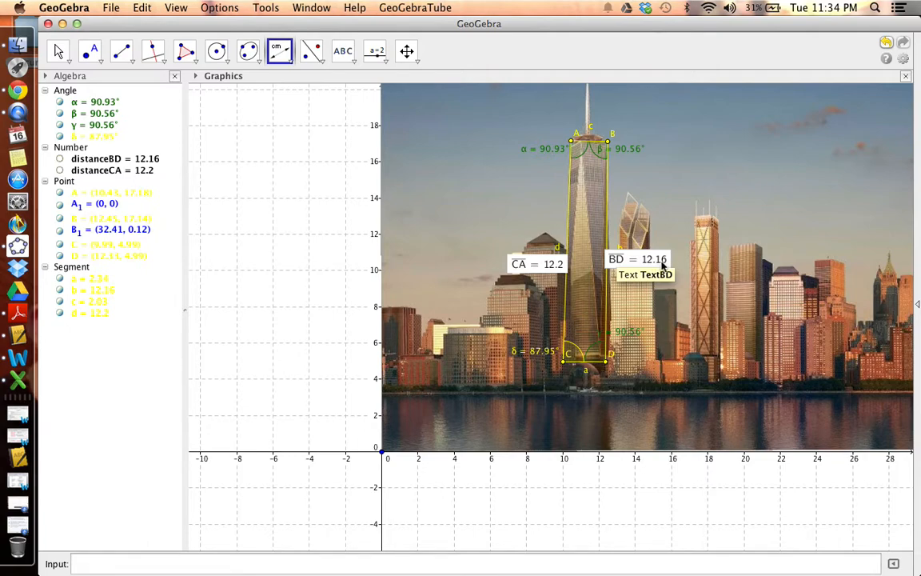
left_click(282, 52)
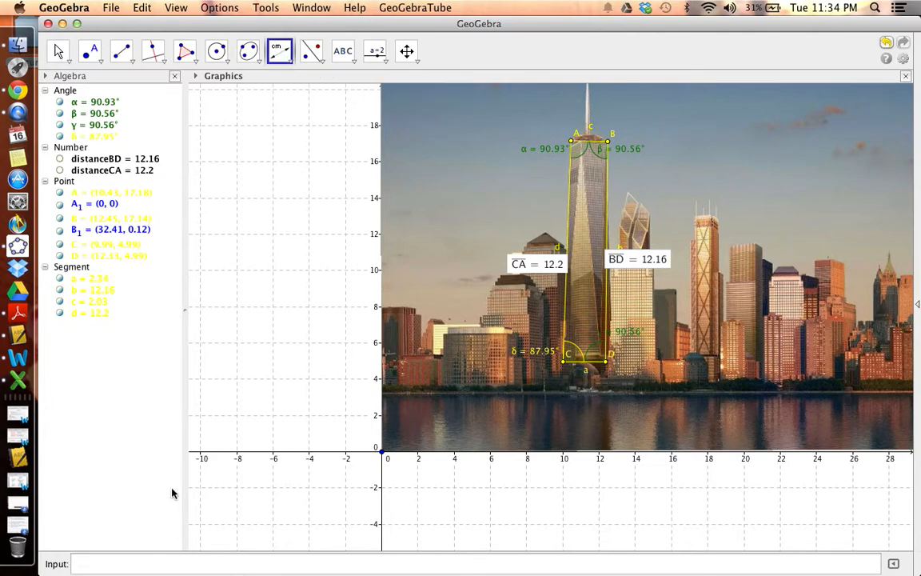